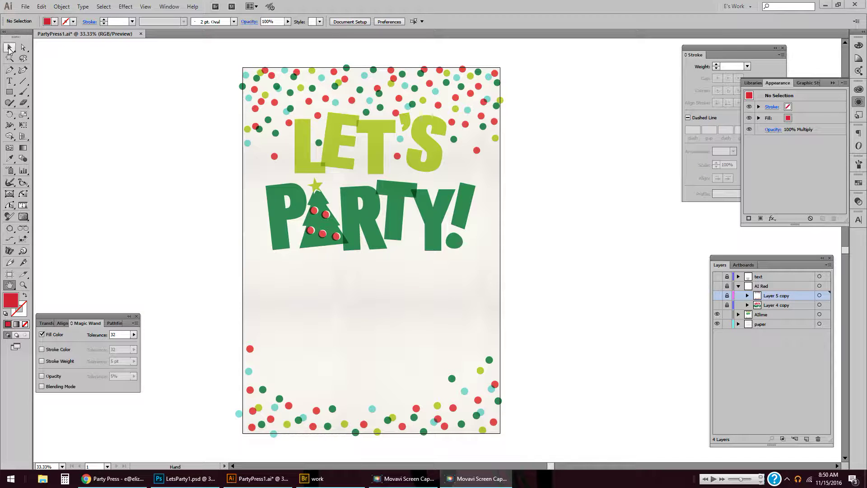
Step: Zoom in on the LET'S PARTY! artwork, pan it up slightly, and drag the paper rectangle
left_click(9, 47)
key("z")
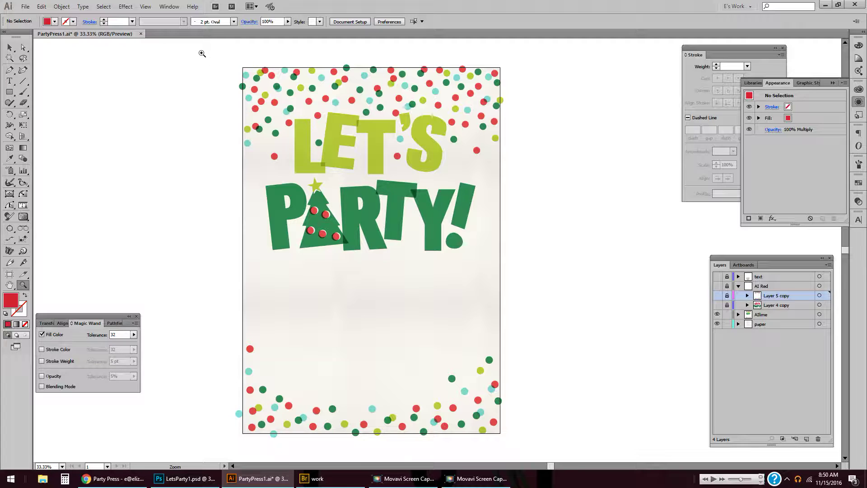
left_click_drag(202, 52, 606, 422)
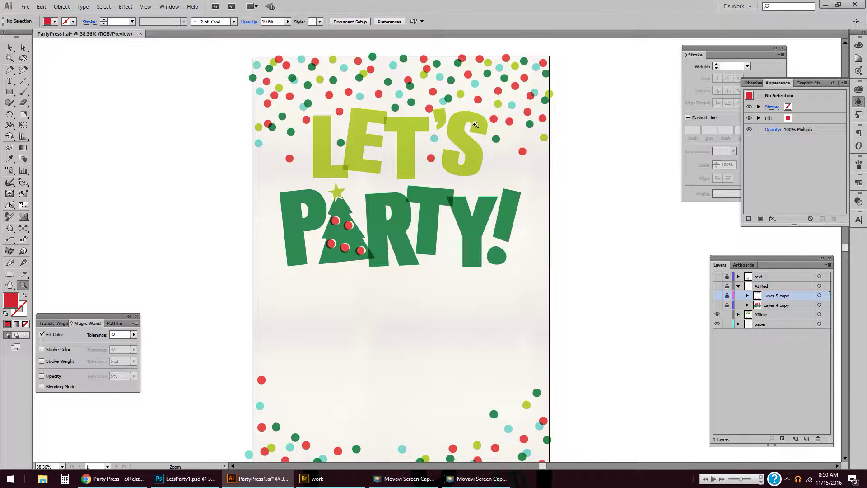
key("a")
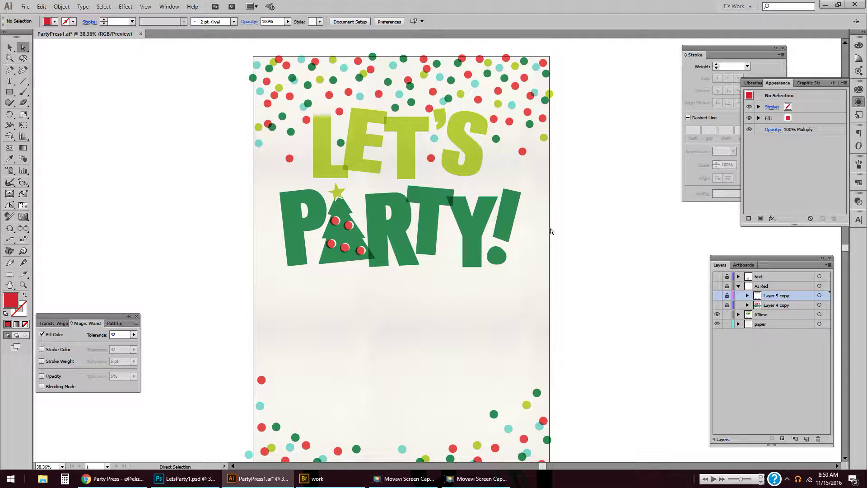
key("h")
mouse_move(388, 321)
left_mouse_down()
mouse_move(386, 303)
mouse_move(386, 316)
left_mouse_up()
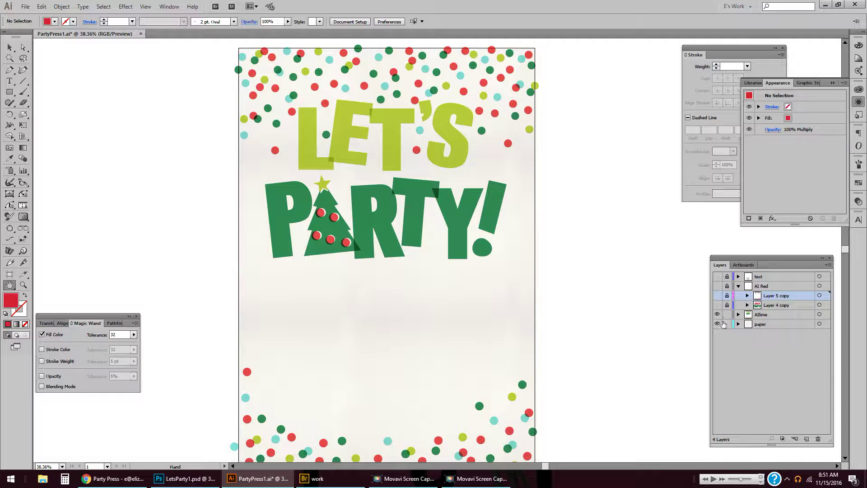
key("v")
left_click_drag(287, 174, 546, 277)
Step: Undo the paper move, lock the paper layer, and copy the LET'S PARTY! lettering group
key("ctrl+z")
left_click(727, 324)
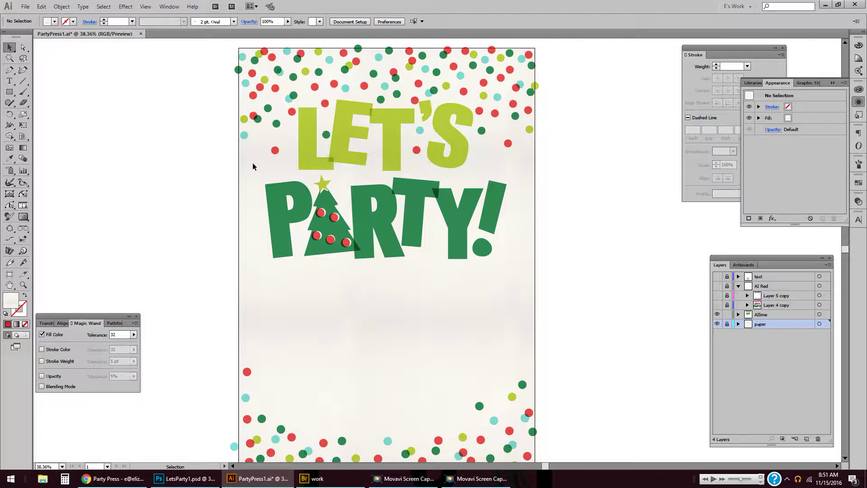
left_click_drag(253, 166, 514, 275)
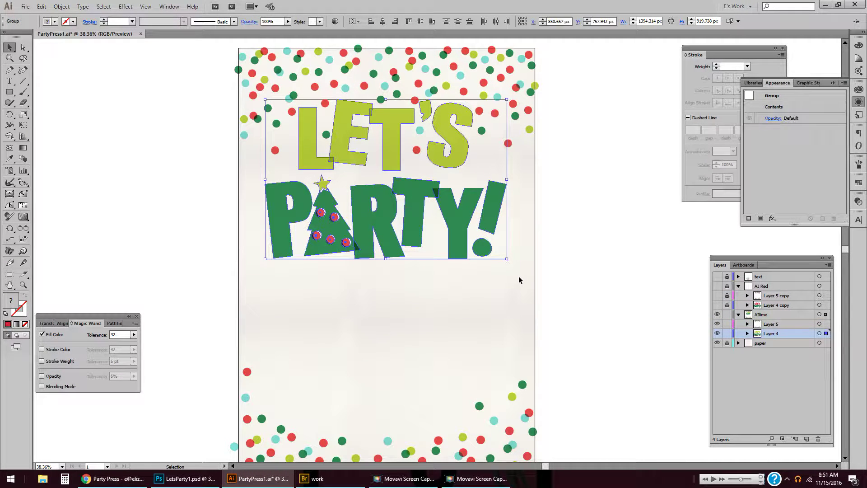
key("a")
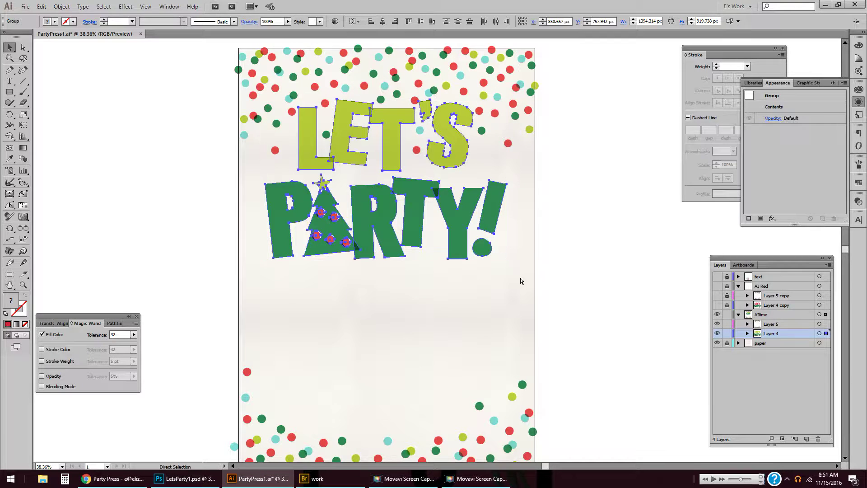
key("v")
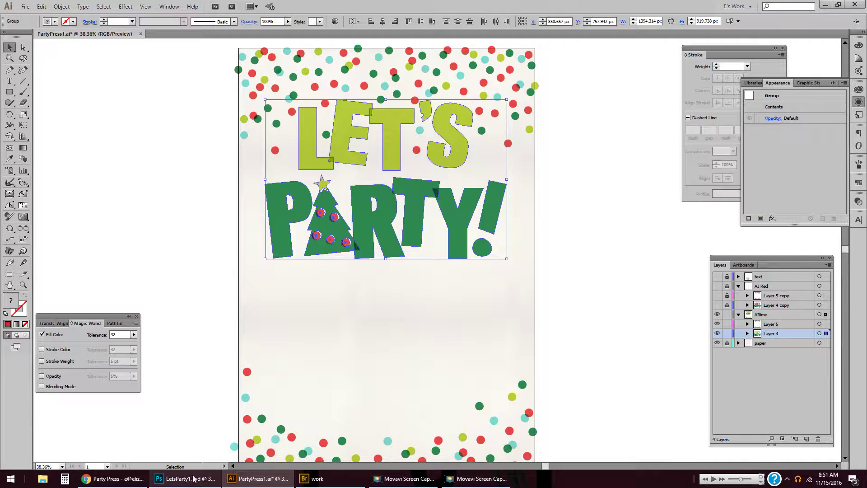
left_click(194, 479)
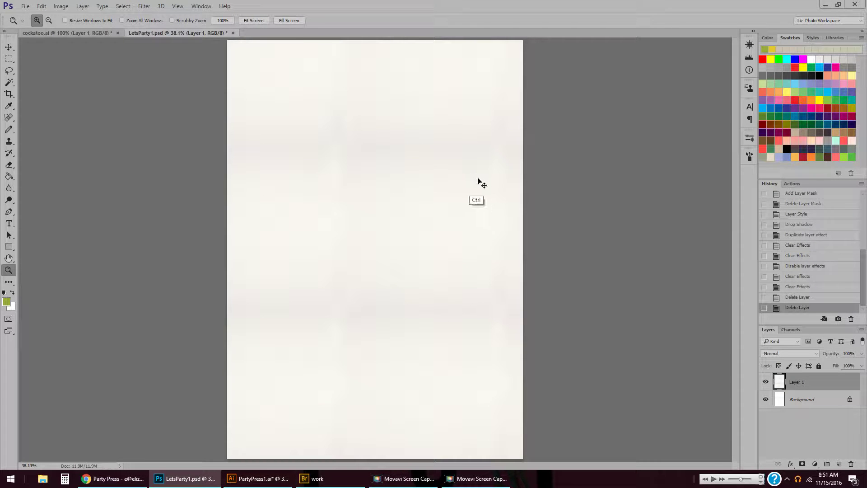
Step: Paste the lettering into LetsParty1.psd as a Smart Object and move it toward the top
key("ctrl+v")
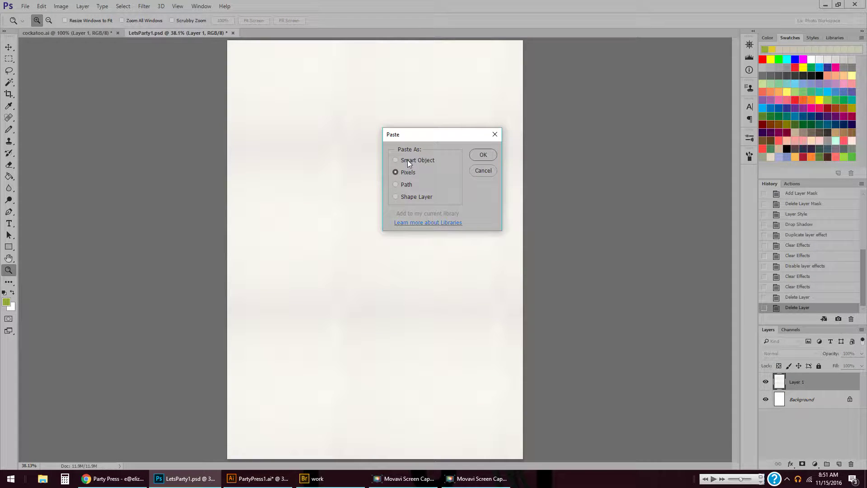
left_click(408, 160)
left_click(493, 156)
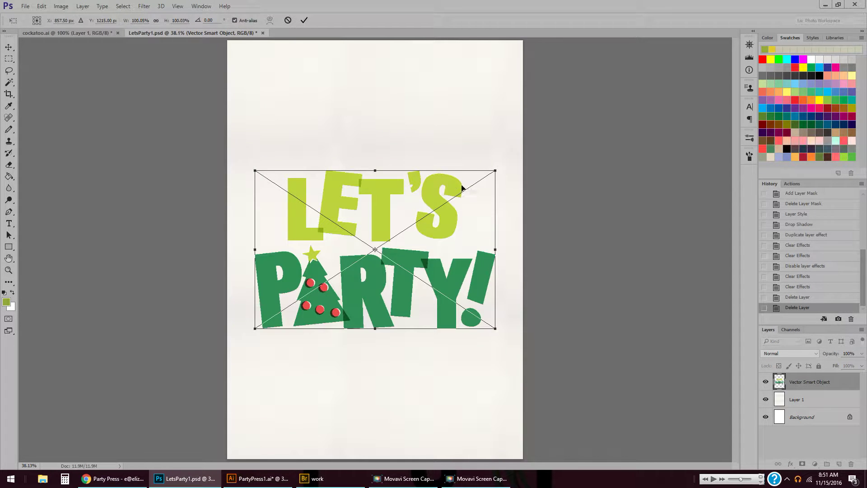
left_click_drag(433, 200, 437, 134)
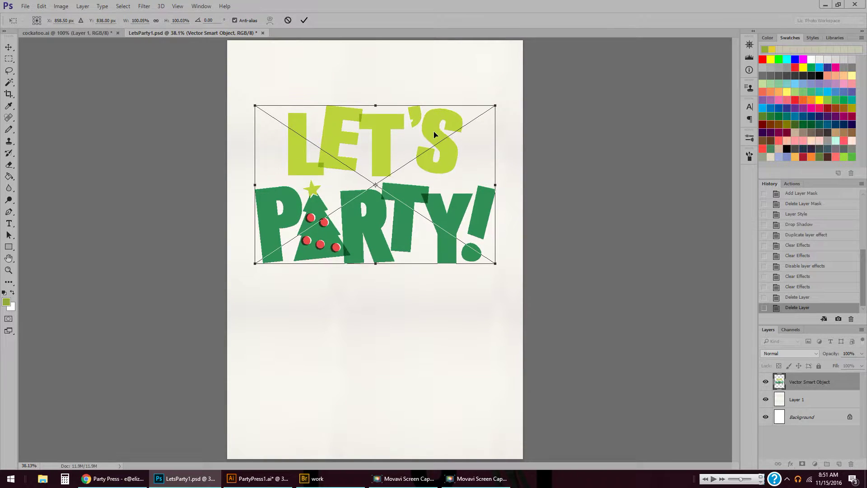
left_click(8, 47)
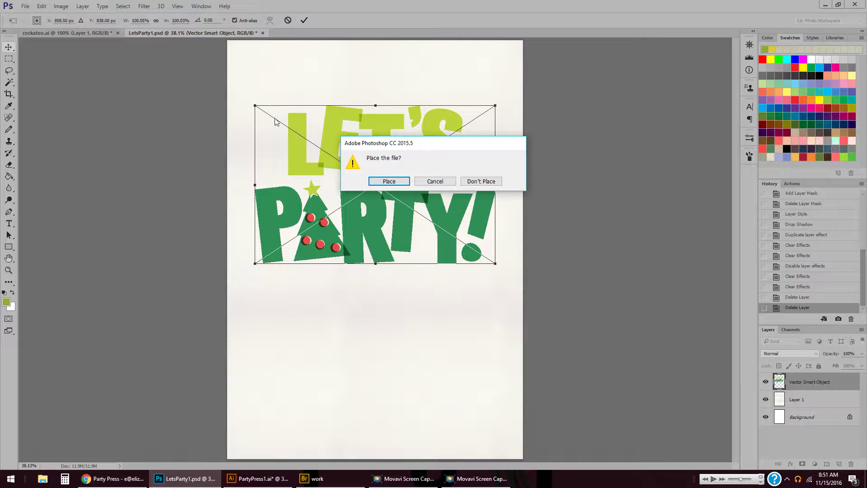
left_click(390, 183)
left_click(277, 478)
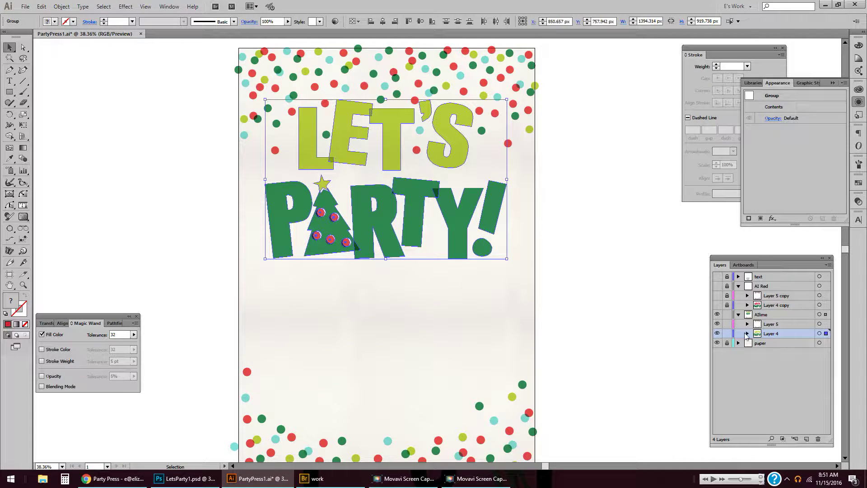
Step: Lock Layer 4, zoom out to the whole artboard, and marquee-select all the confetti dots
left_click(727, 334)
left_click(585, 323)
key("z")
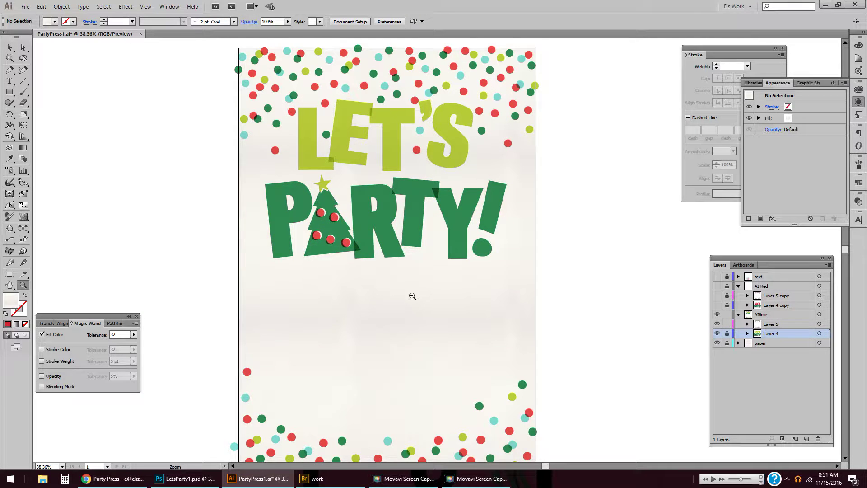
left_click(412, 295, "alt")
key("v")
key("h")
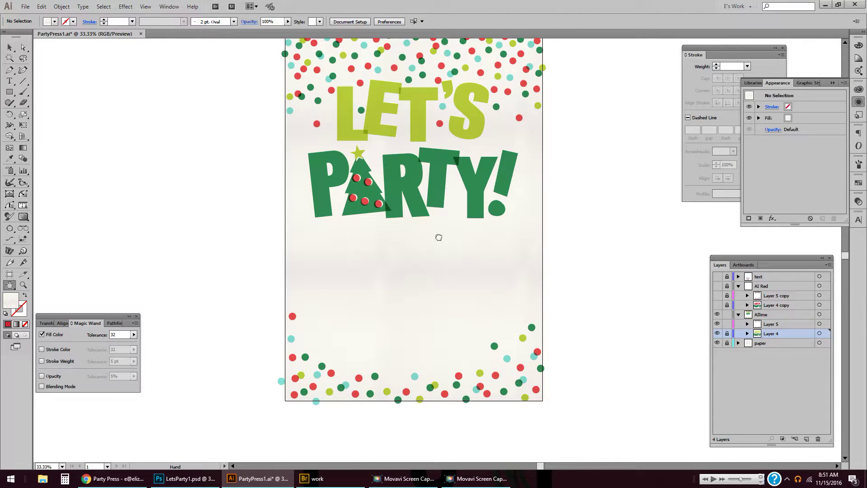
left_click_drag(442, 235, 417, 279)
key("v")
left_click_drag(226, 69, 574, 462)
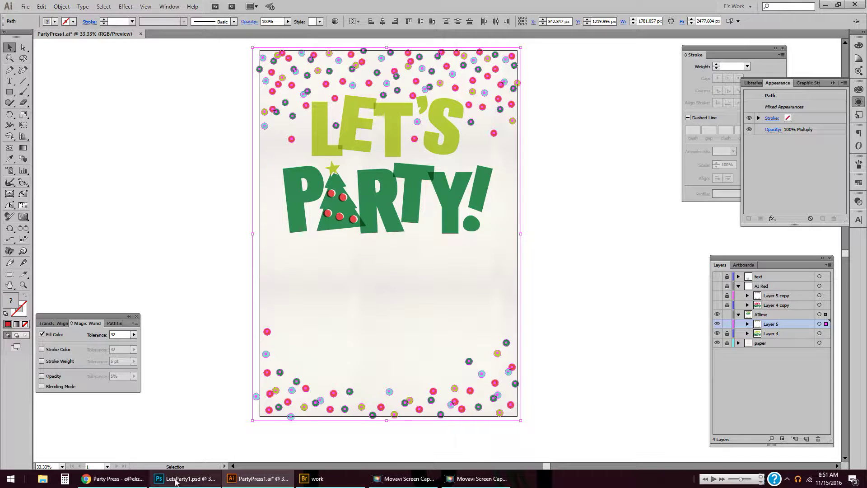
left_click(189, 479)
Step: Paste the confetti as a Smart Object at 100% proportional scale and nudge the lettering higher
key("ctrl+v")
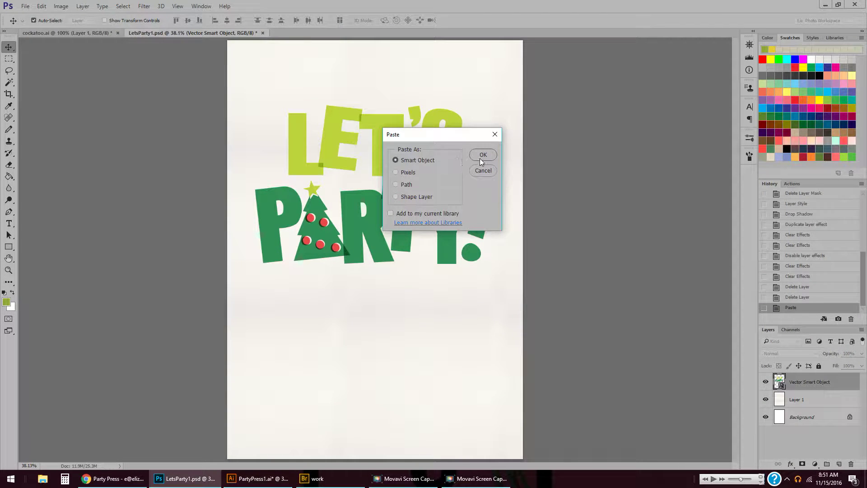
left_click(483, 156)
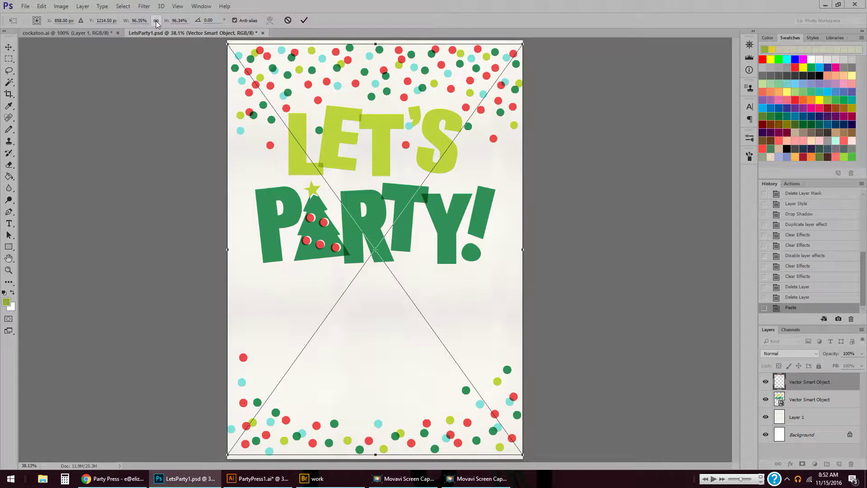
left_click(156, 20)
left_click(143, 20)
type("100")
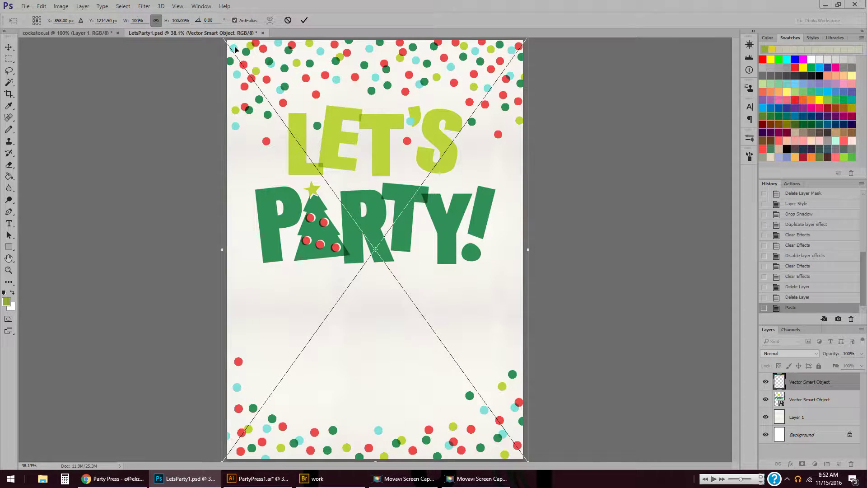
left_click(9, 47)
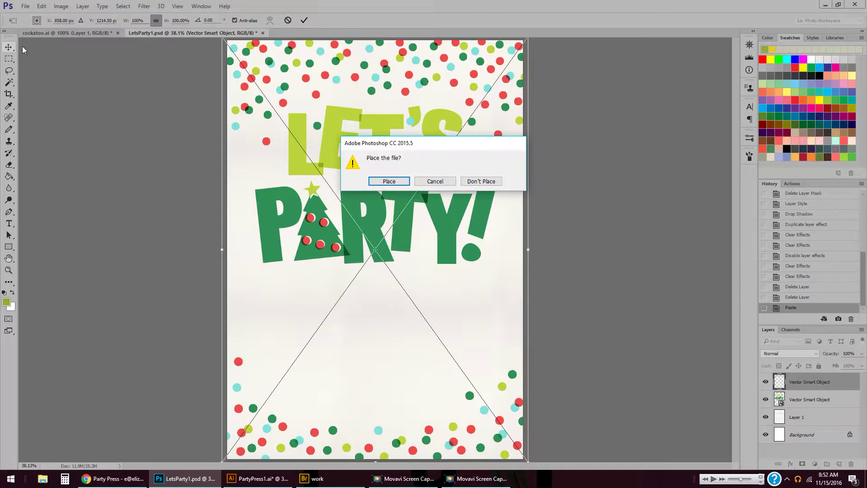
left_click(389, 182)
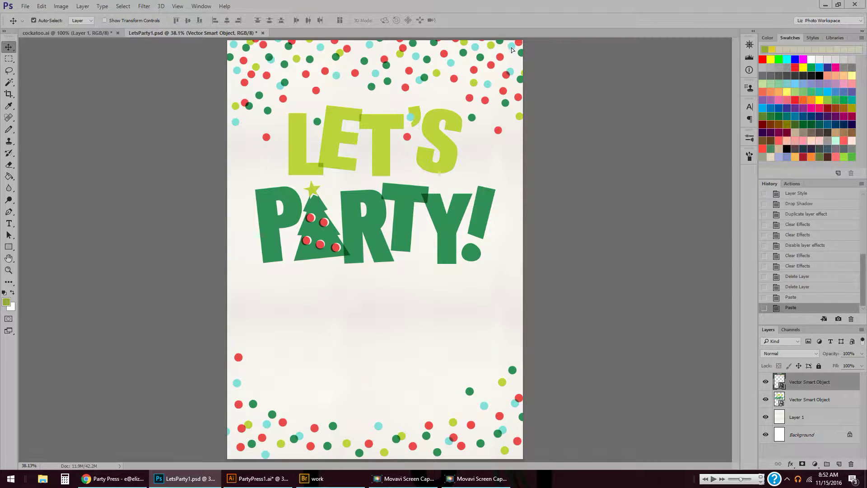
left_click_drag(445, 146, 442, 131)
key("shift+Up")
key("shift+Up")
key("shift+Up")
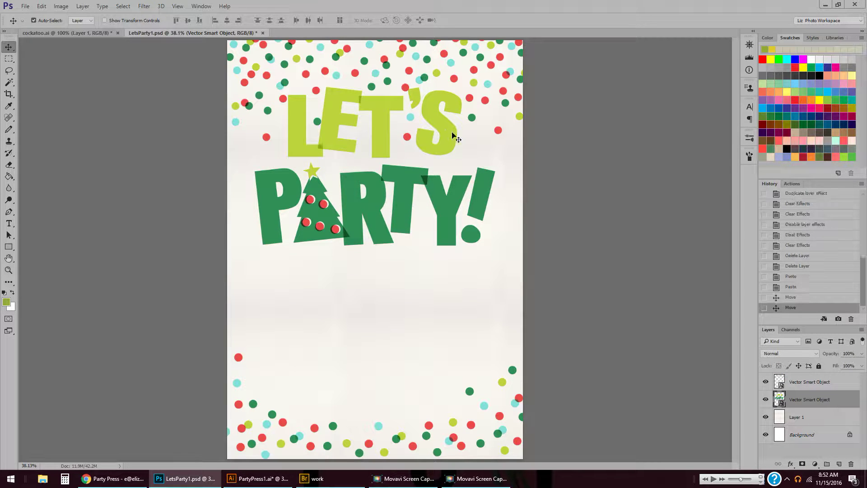
left_click(258, 479)
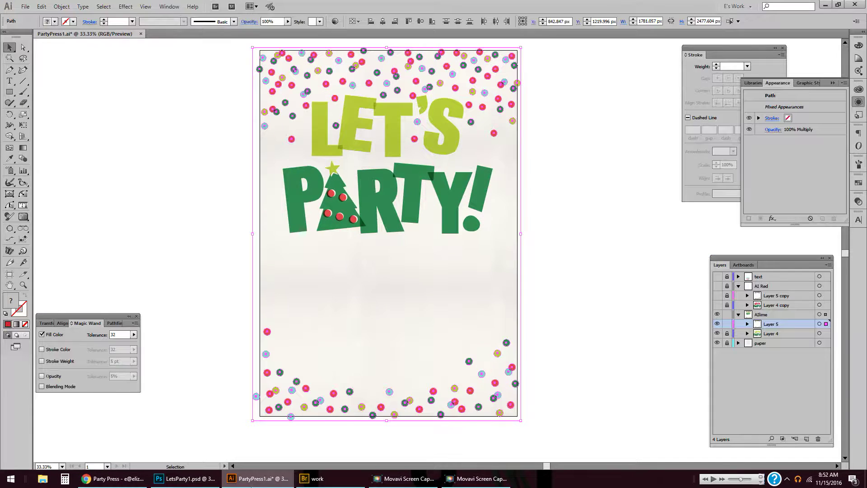
left_click(213, 227)
key("alt+Tab")
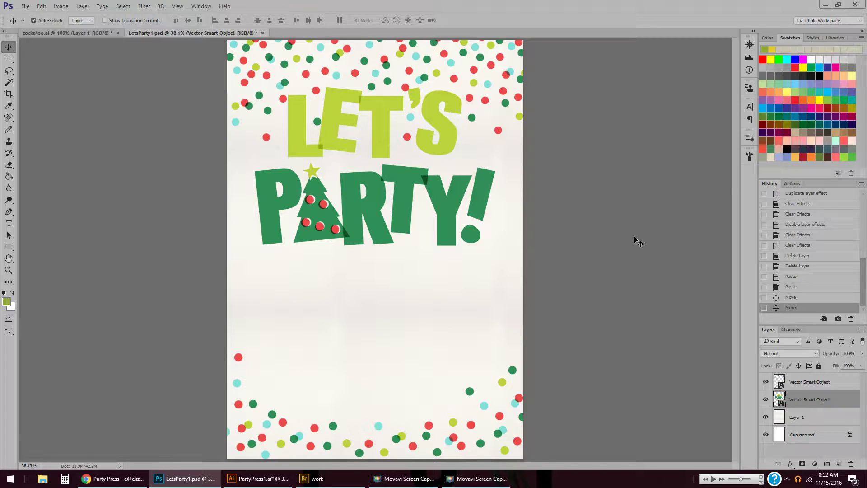
left_click(255, 479)
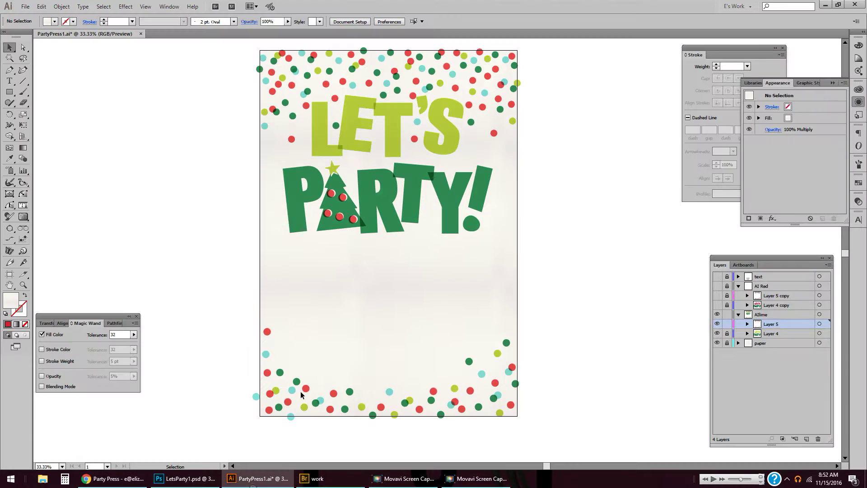
left_click_drag(286, 90, 404, 198)
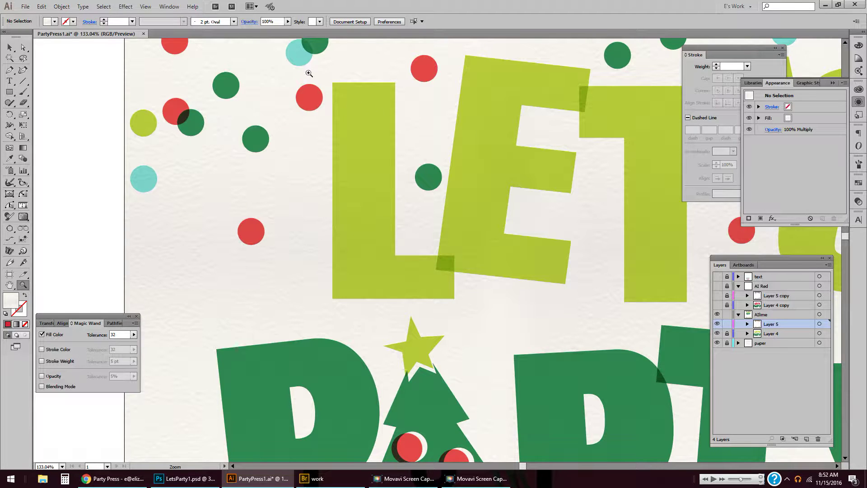
Step: Set both the lettering and confetti Vector Smart Object layers to the Multiply blend mode
left_click(183, 478)
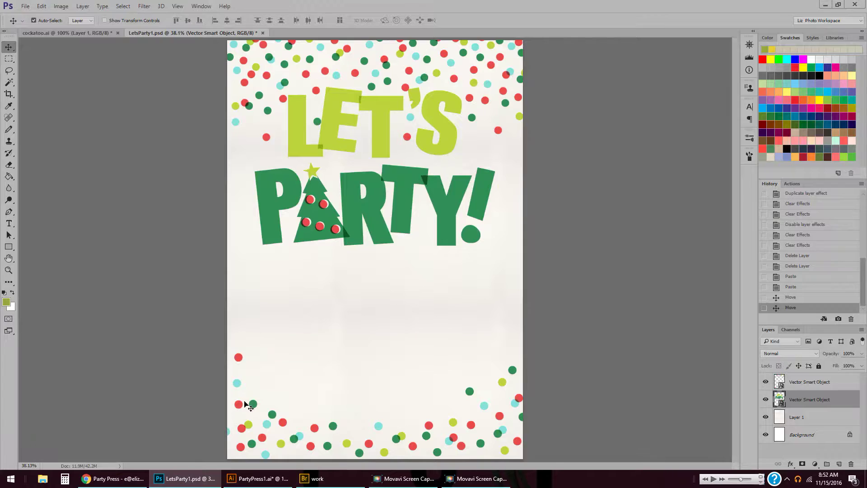
key("a")
scroll(370, 95, "up", 4)
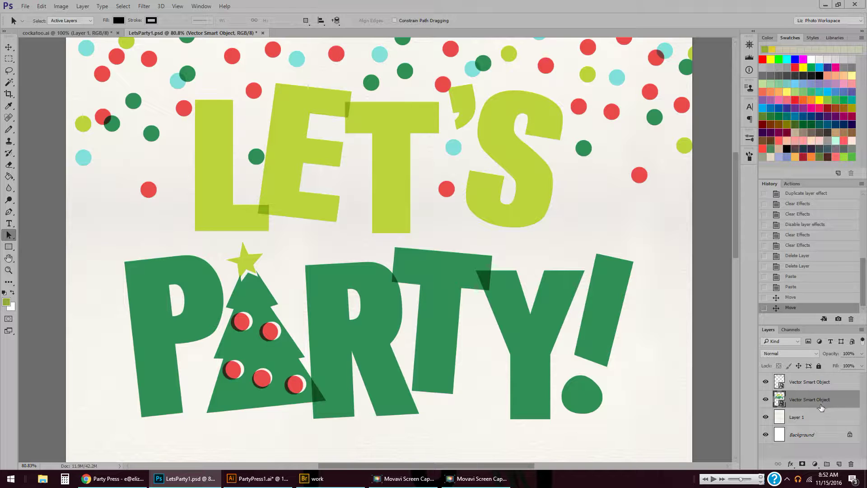
left_click(816, 355)
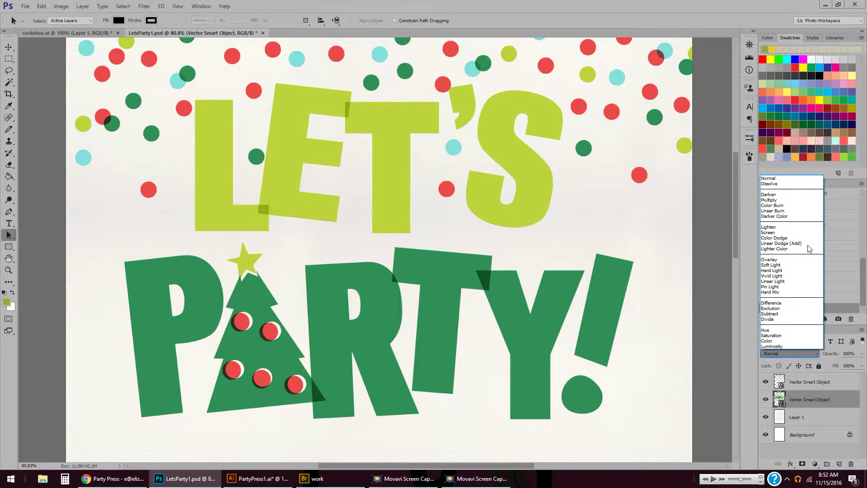
left_click(798, 200)
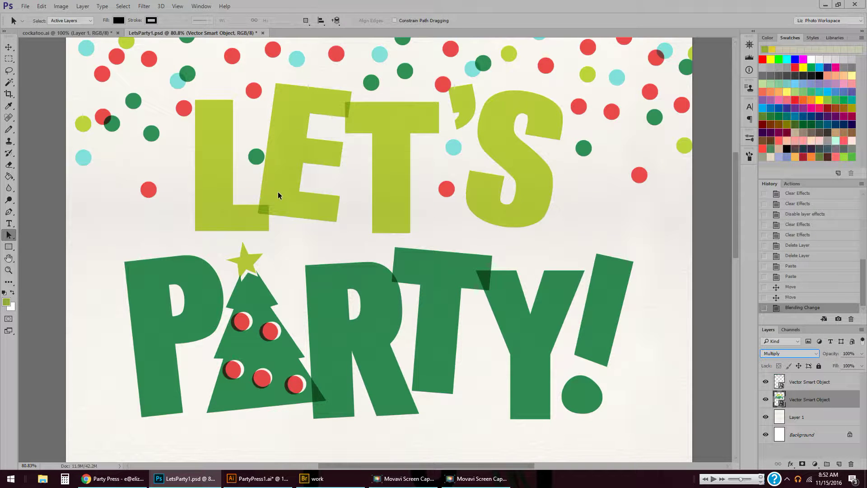
left_click(801, 385)
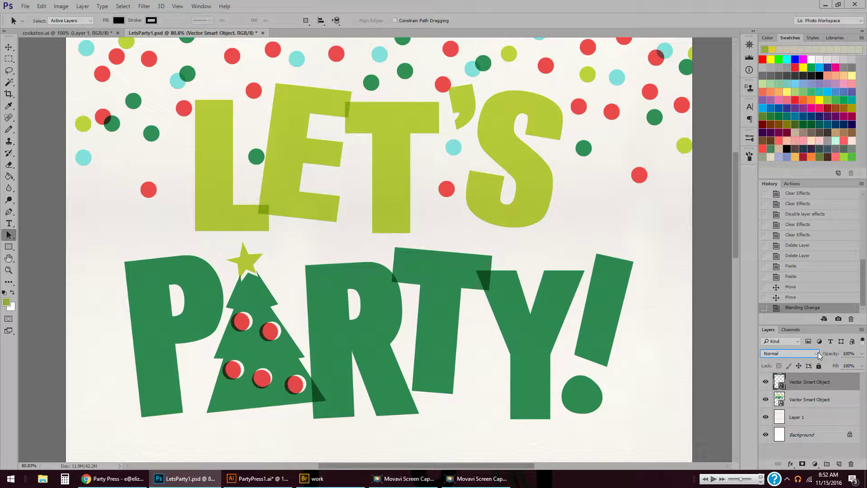
left_click(817, 356)
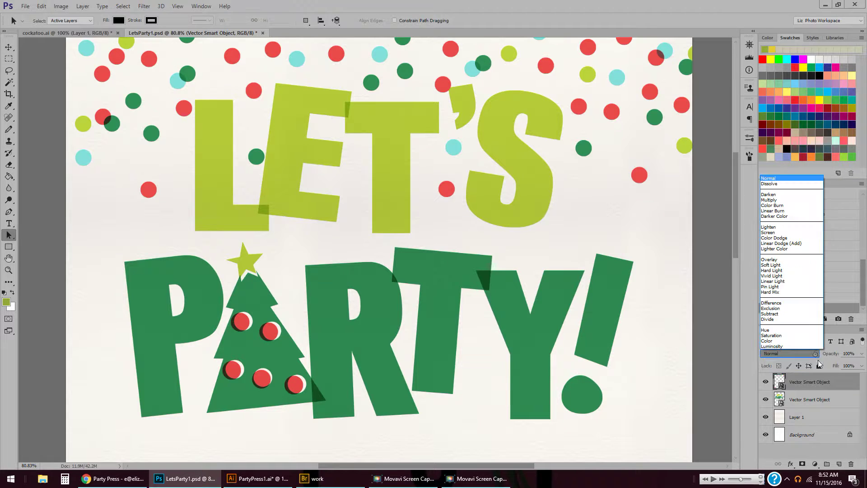
left_click(777, 201)
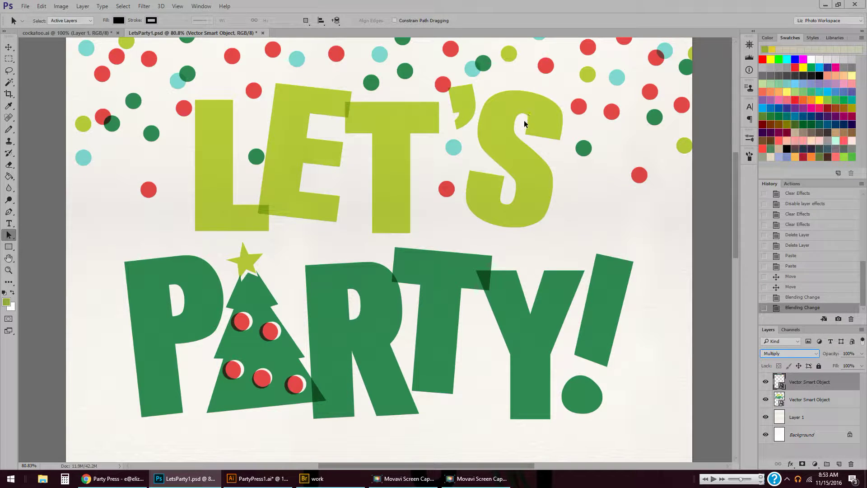
left_click(806, 399)
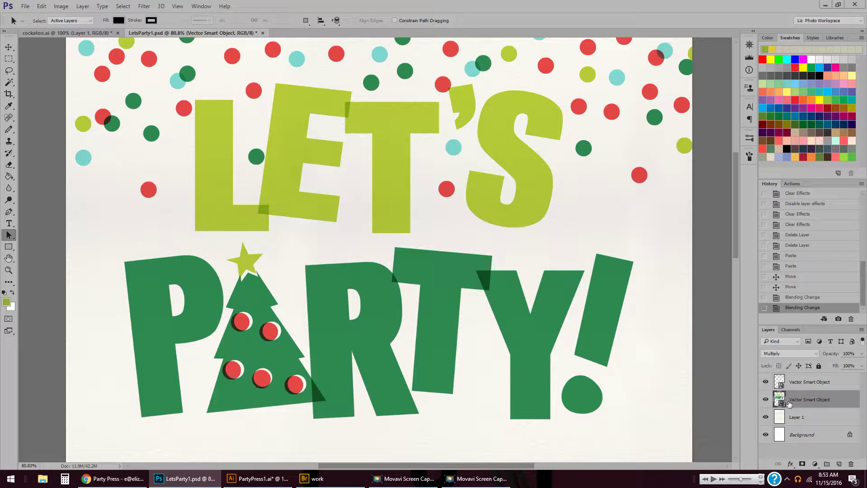
Step: Nudge the lettering layer down a few pixels, then slightly back up and to the right
left_click(792, 464)
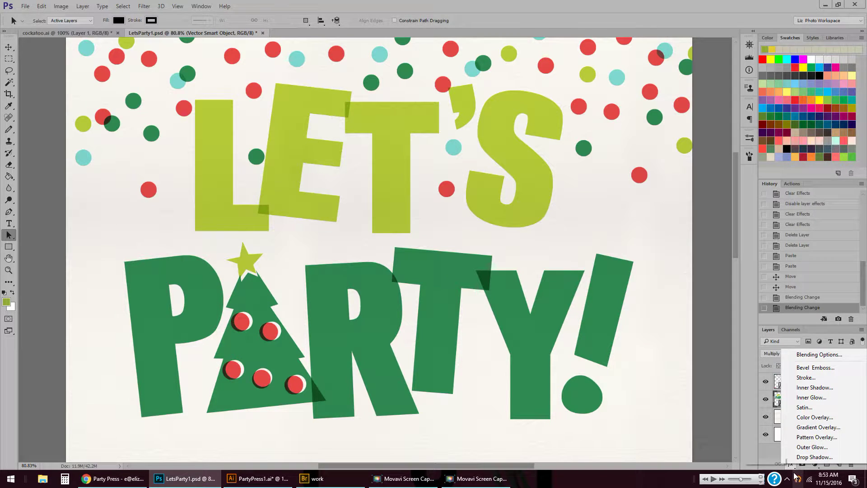
left_click(769, 452)
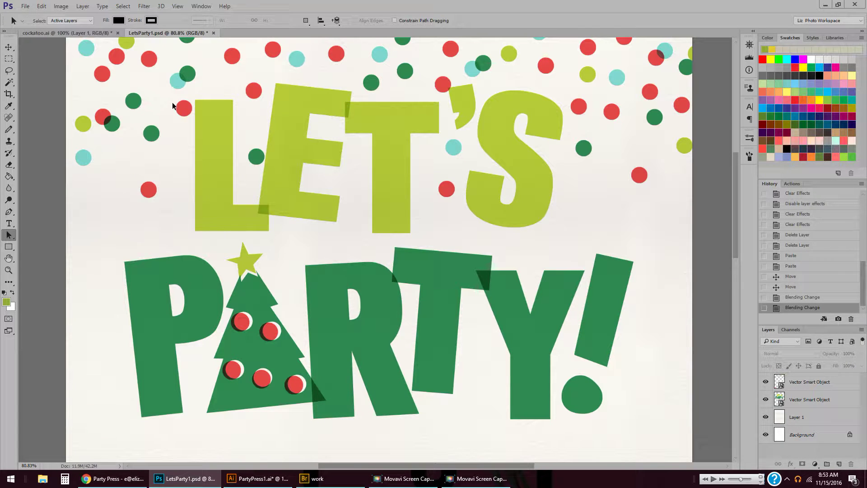
left_click(806, 401)
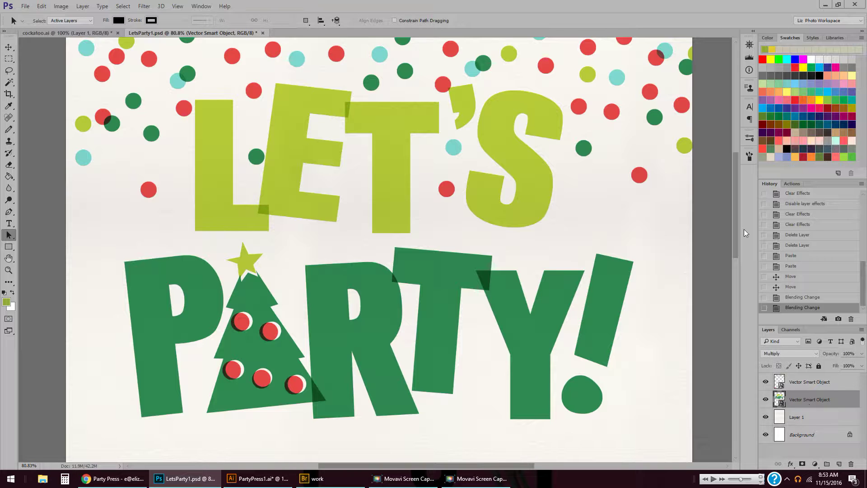
key("v")
key("Down")
key("Down")
key("Down")
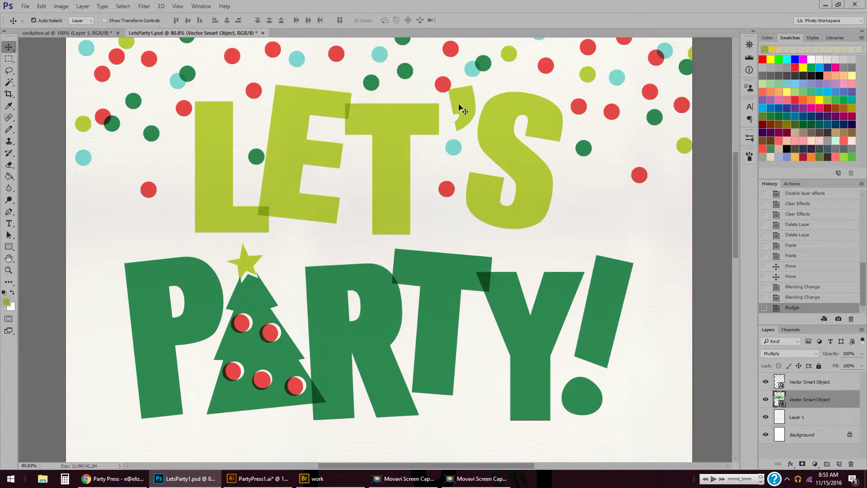
key("shift+Down")
key("shift+Down")
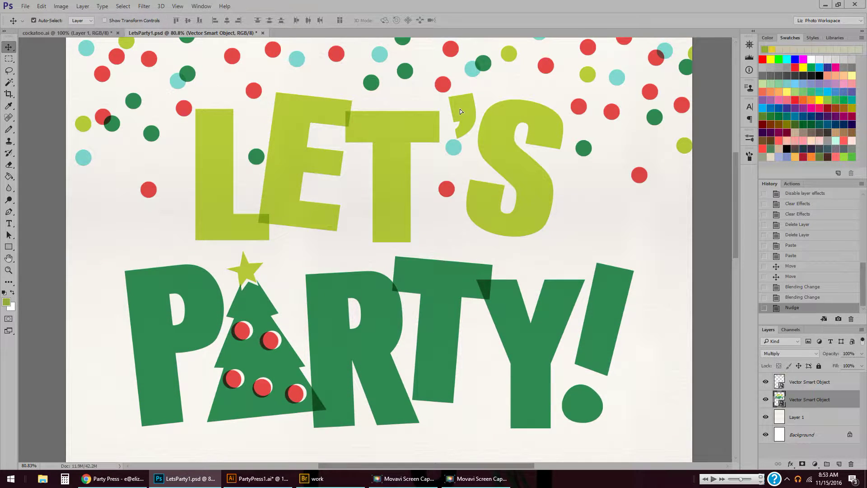
key("Up")
key("Up")
key("Up")
key("Right")
key("Right")
key("Right")
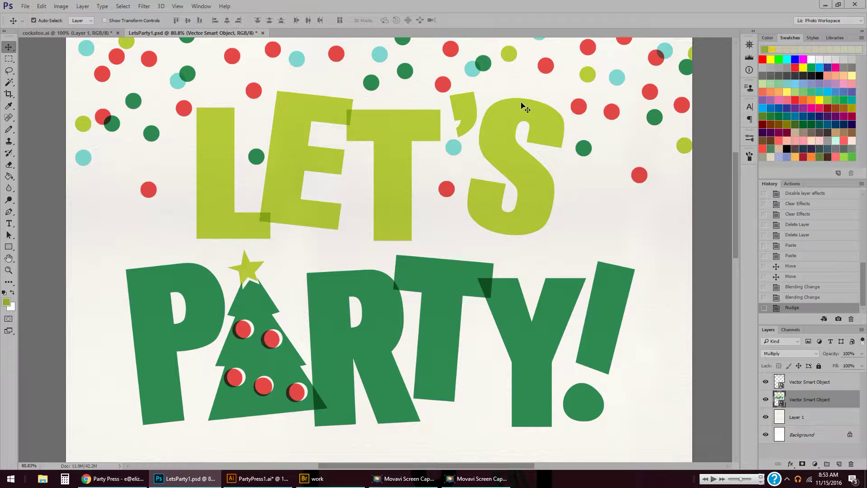
left_click(791, 465)
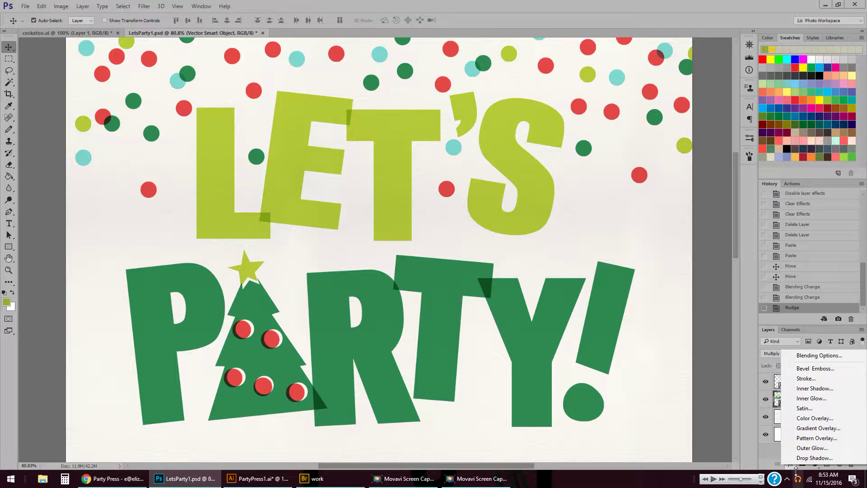
Step: Add an Inner Shadow to the lettering with 23% opacity, 5 px distance and 2% choke
left_click(814, 389)
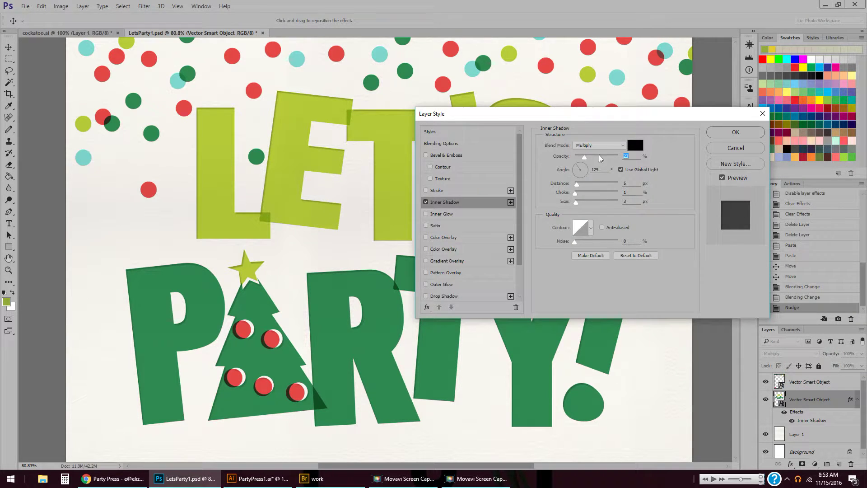
left_click_drag(466, 114, 547, 74)
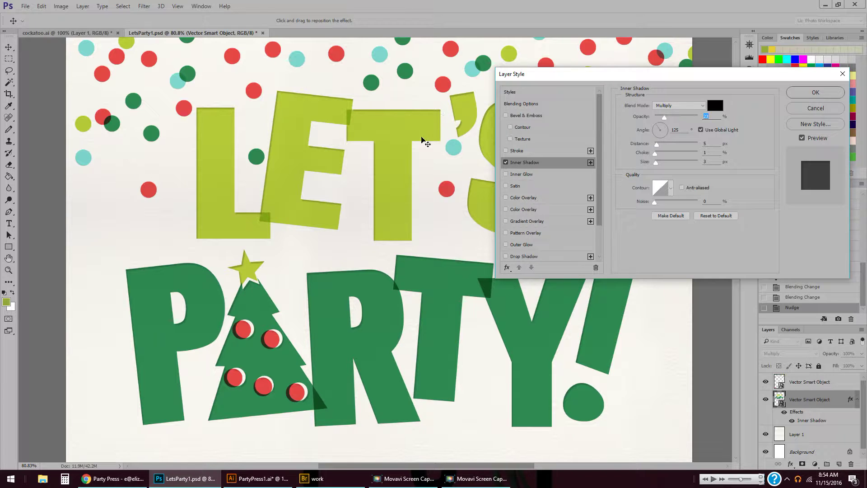
left_click_drag(598, 78, 567, 77)
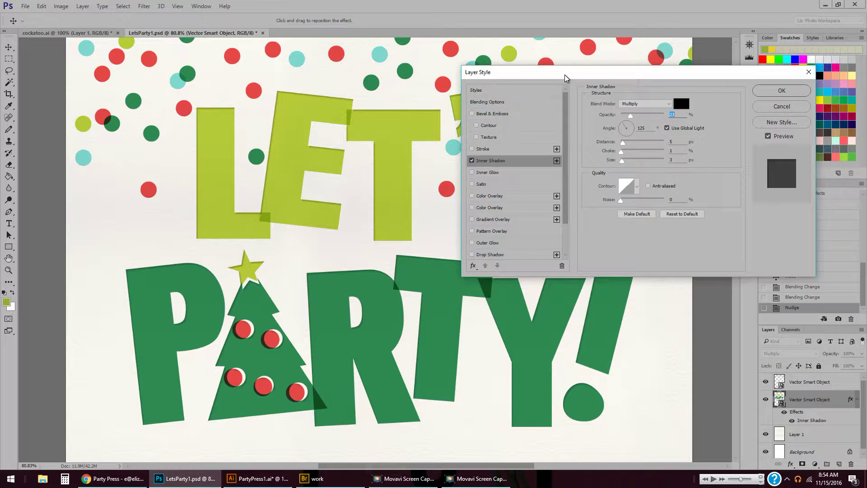
left_click_drag(565, 78, 566, 78)
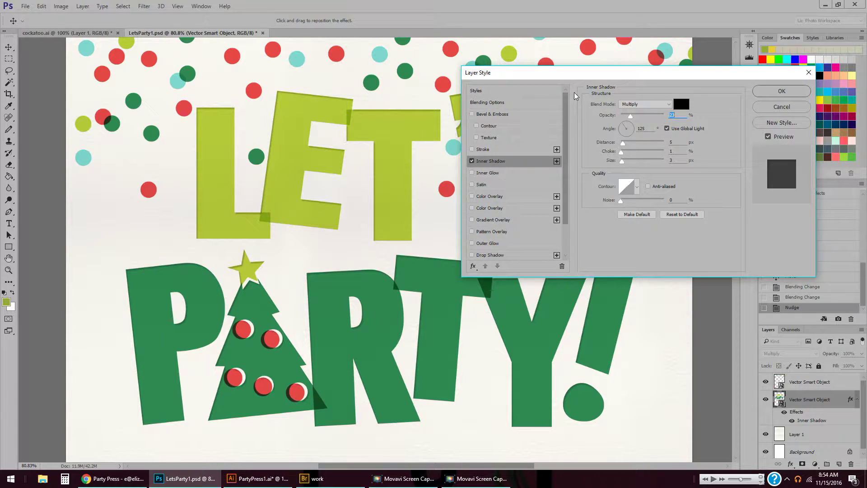
left_click_drag(561, 72, 536, 64)
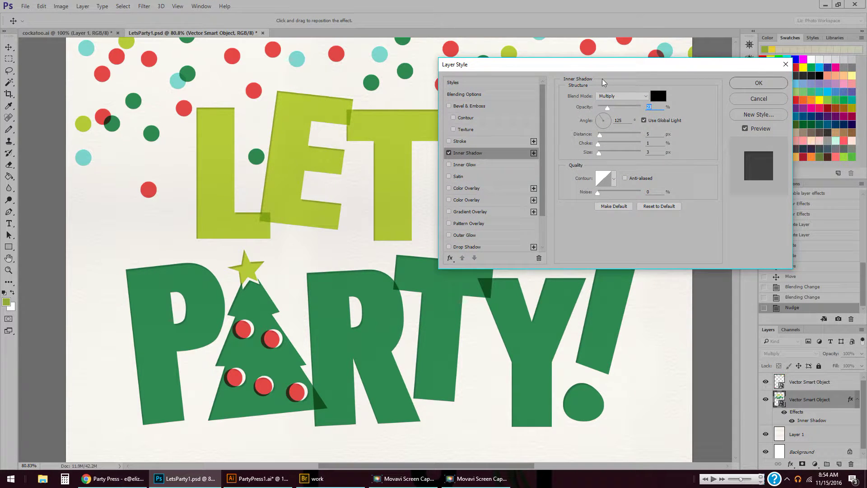
mouse_move(605, 71)
left_mouse_down()
mouse_move(581, 71)
mouse_move(593, 63)
left_mouse_up()
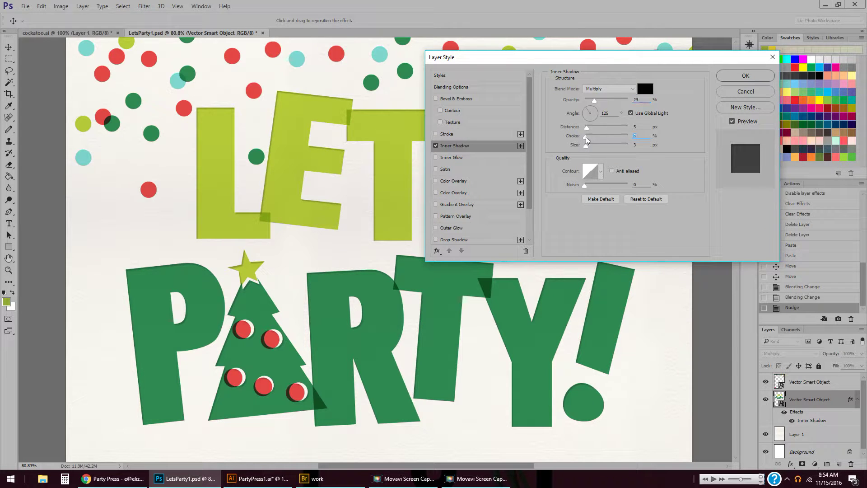
mouse_move(586, 136)
left_mouse_down()
mouse_move(600, 138)
mouse_move(586, 137)
mouse_move(588, 147)
mouse_move(608, 150)
mouse_move(583, 150)
left_mouse_up()
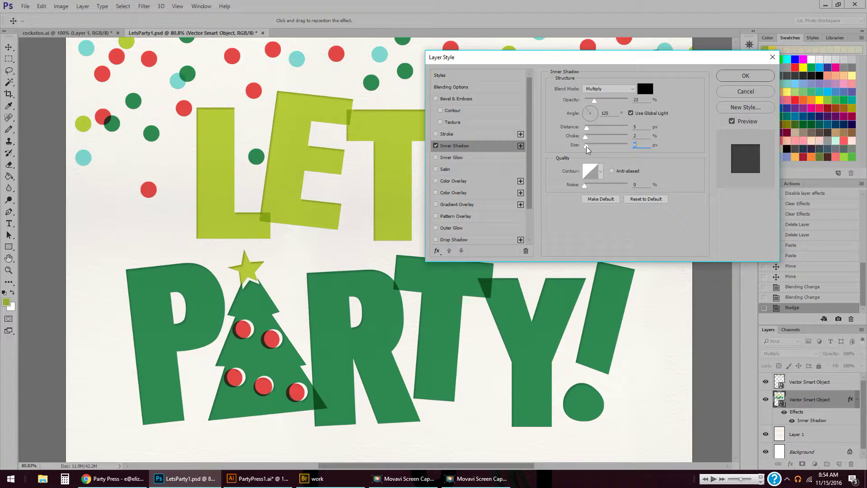
Step: Refine the inner shadow to 8% choke and 4 px size, then apply it
mouse_move(587, 150)
left_mouse_down()
mouse_move(603, 146)
mouse_move(589, 145)
mouse_move(589, 130)
mouse_move(589, 150)
left_mouse_up()
mouse_move(587, 131)
left_mouse_down()
mouse_move(600, 132)
mouse_move(588, 136)
left_mouse_up()
left_click(586, 136)
mouse_move(586, 140)
left_mouse_down()
mouse_move(597, 141)
mouse_move(590, 143)
left_mouse_up()
mouse_move(595, 101)
left_mouse_down()
mouse_move(624, 104)
mouse_move(595, 104)
left_mouse_up()
left_click(747, 77)
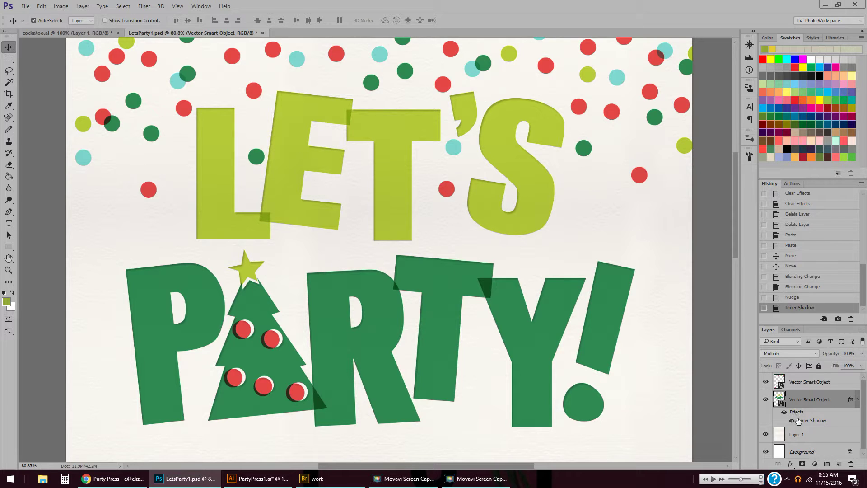
left_click(791, 464)
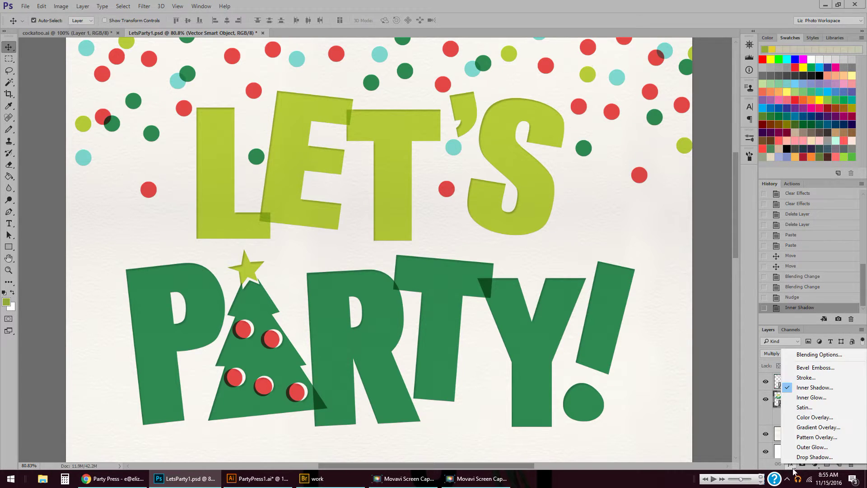
Step: Add a Drop Shadow to the lettering and set its colour to white
left_click(814, 457)
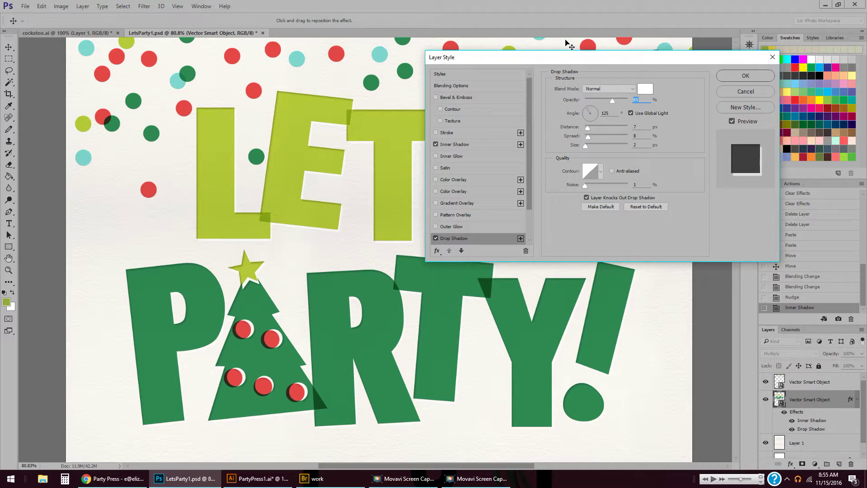
left_click_drag(571, 62, 551, 176)
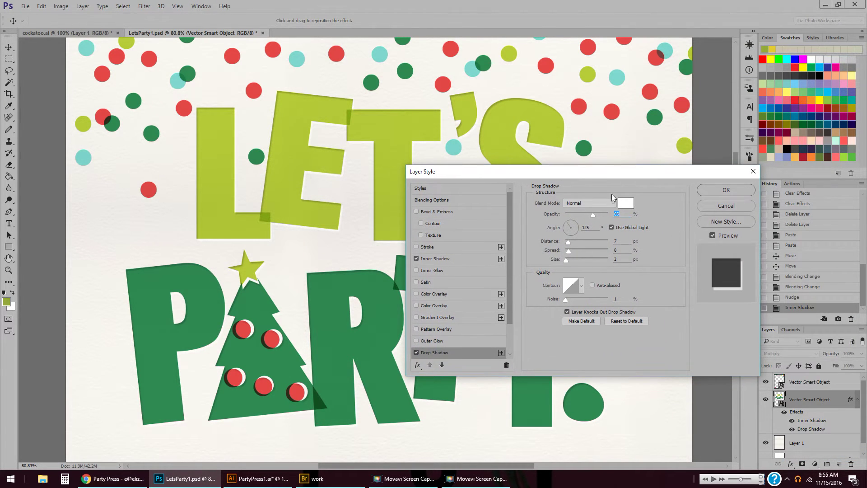
left_click_drag(641, 172, 658, 178)
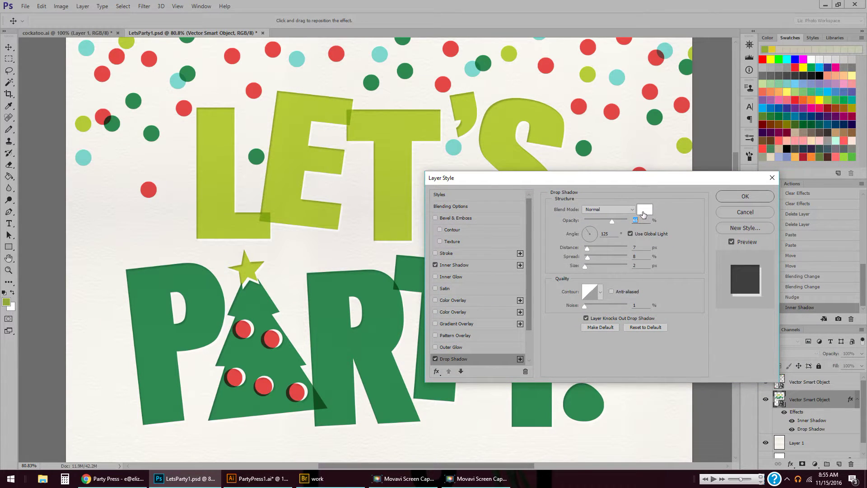
left_click(644, 210)
left_click(566, 361)
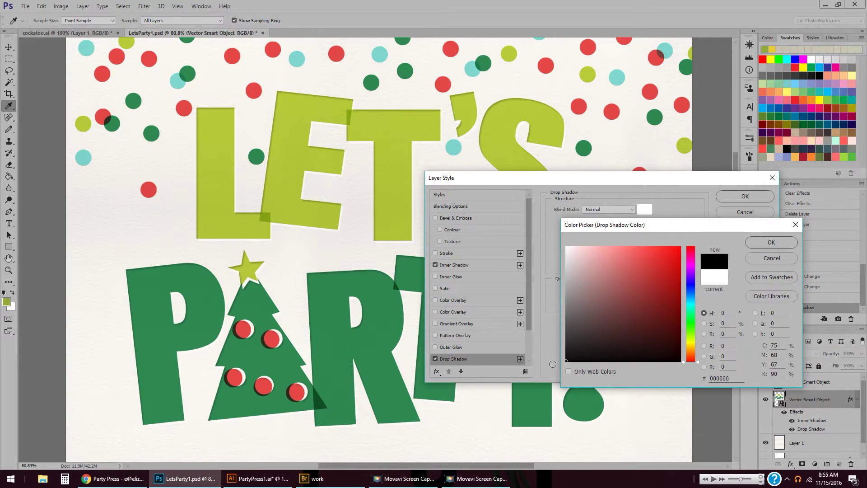
left_click(763, 243)
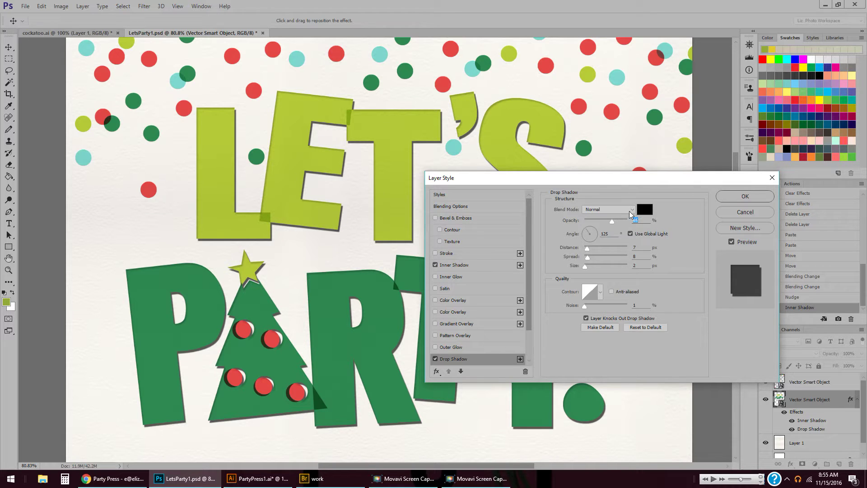
left_click(645, 210)
left_click(566, 247)
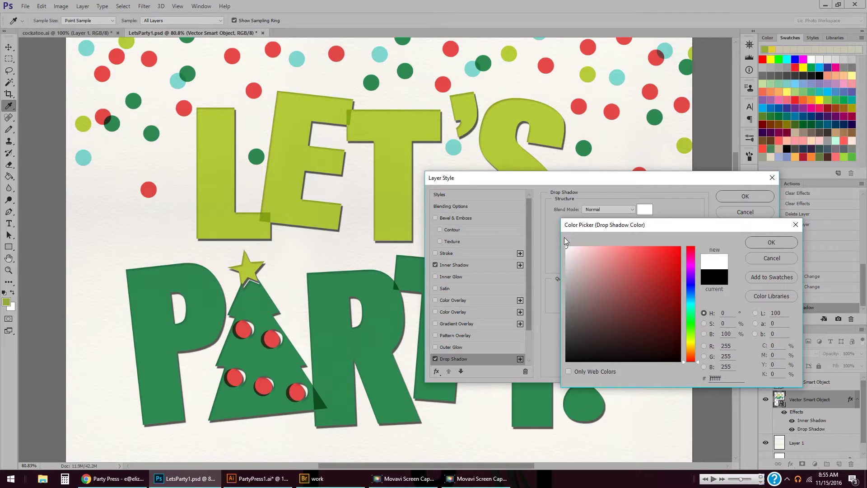
left_click(774, 242)
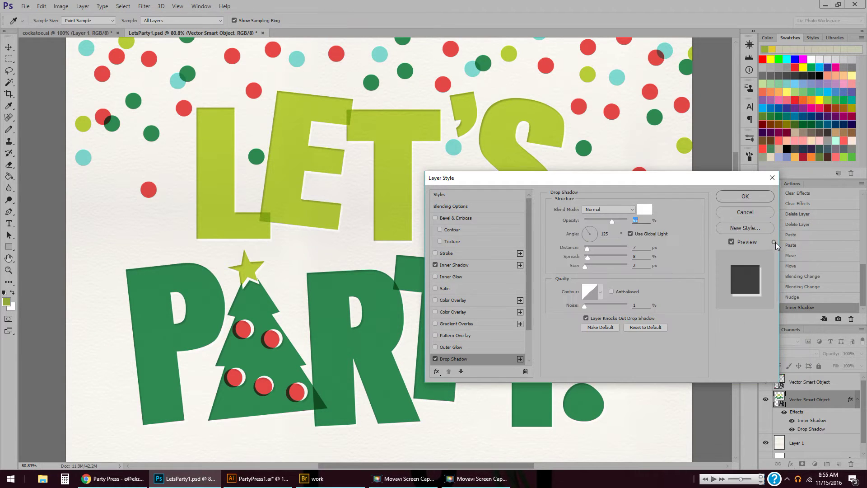
Step: Keep the drop shadow at Normal blend with about 67% opacity and apply it
left_click(631, 210)
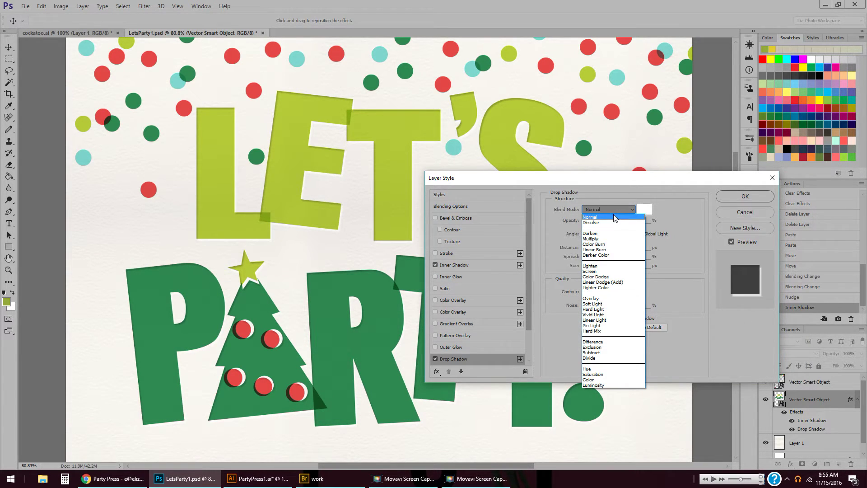
left_click(614, 217)
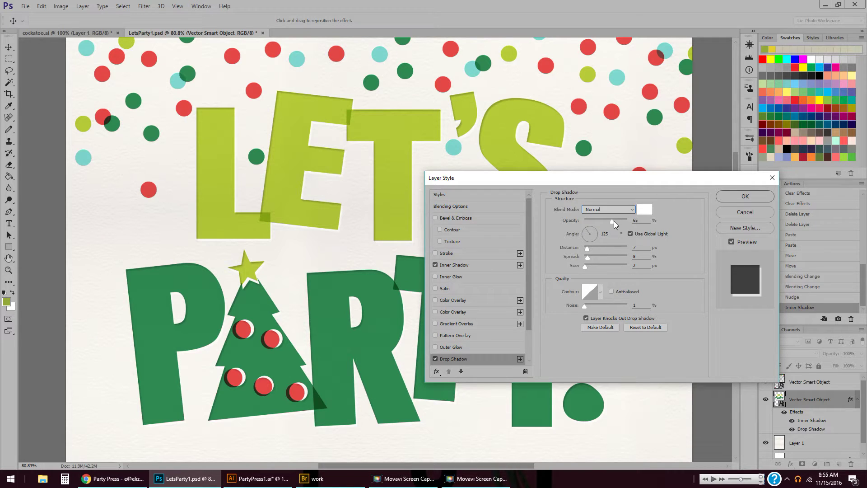
mouse_move(614, 220)
left_mouse_down()
mouse_move(627, 221)
mouse_move(614, 221)
left_mouse_up()
left_click(742, 196)
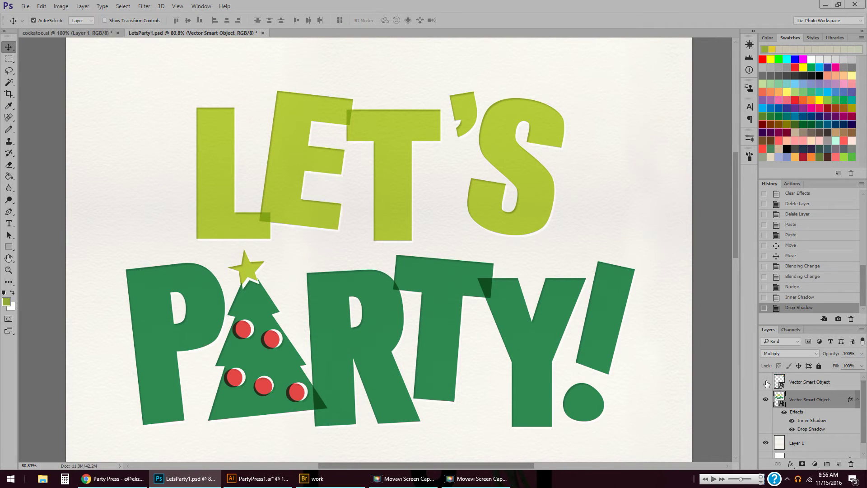
Step: Unhide the confetti layer and copy the lettering's Inner Shadow and Drop Shadow effects onto it
left_click(766, 382)
scroll(731, 233, "up", 4)
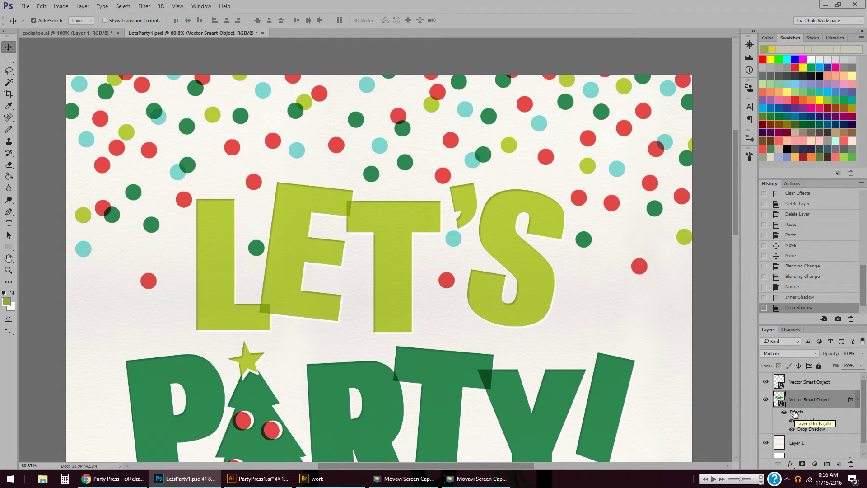
key("alt")
left_click_drag(796, 412, 800, 381)
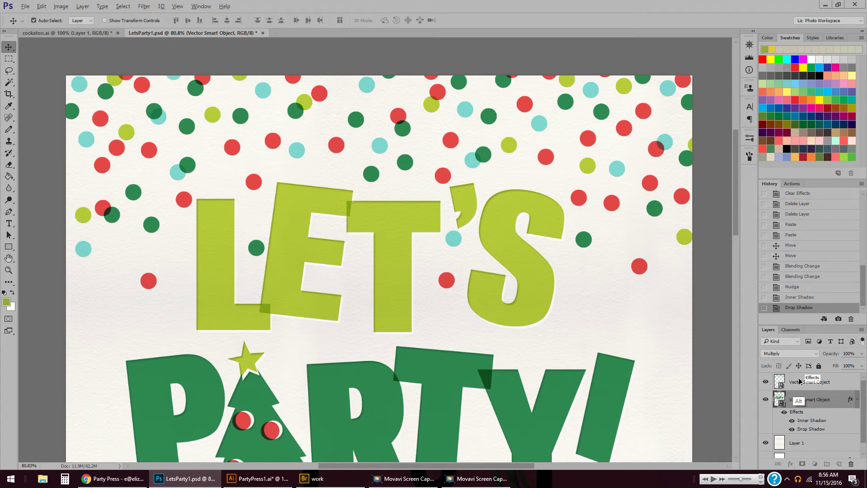
left_click_drag(800, 381, 800, 381)
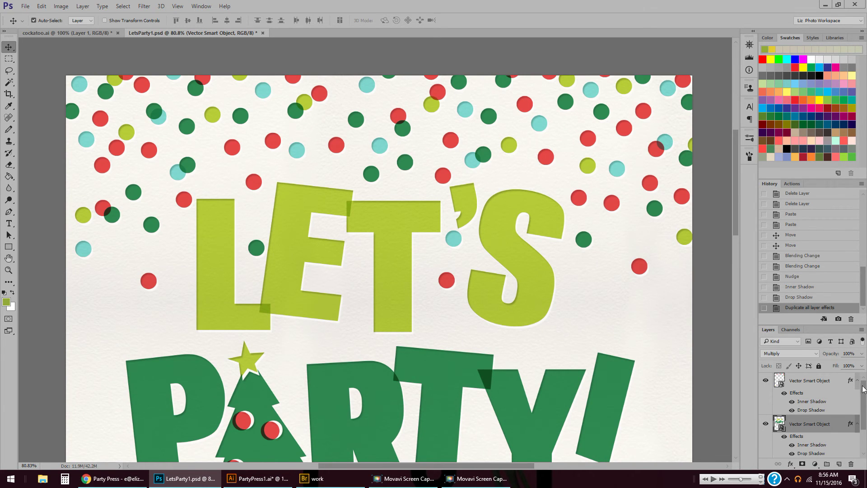
left_click_drag(864, 389, 866, 419)
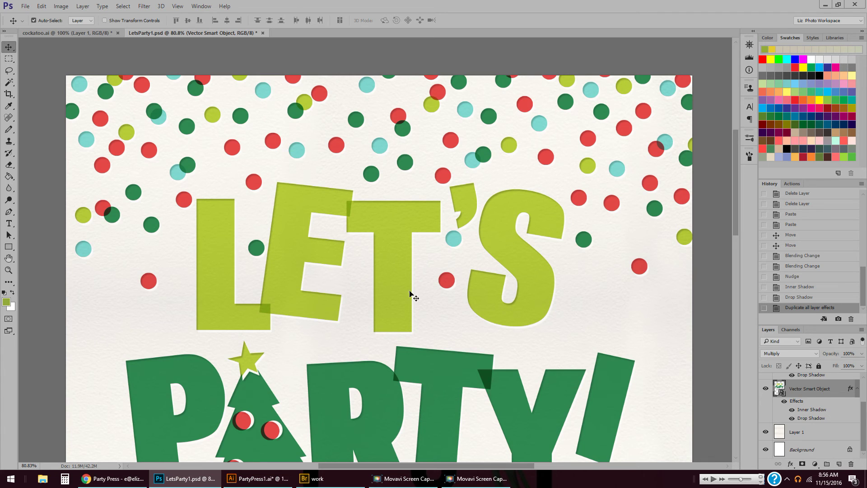
Step: Zoom out to 50% and pan across the LET'S PARTY! lettering and the top and bottom confetti
key("z")
left_click(409, 334, "alt")
left_click(419, 350, "alt")
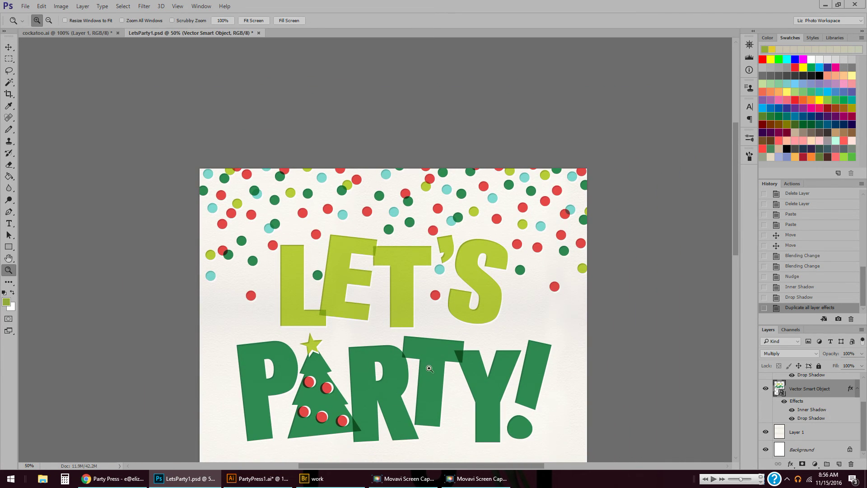
key("h")
left_click_drag(492, 380, 505, 272)
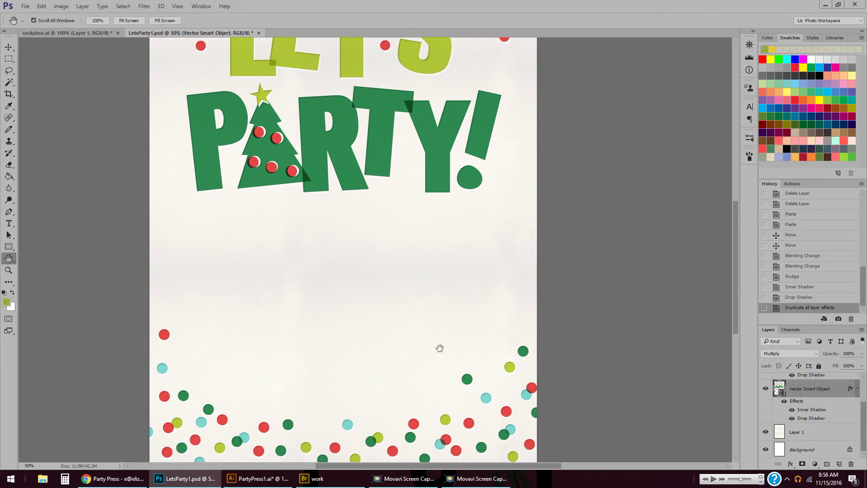
left_click_drag(353, 70, 341, 254)
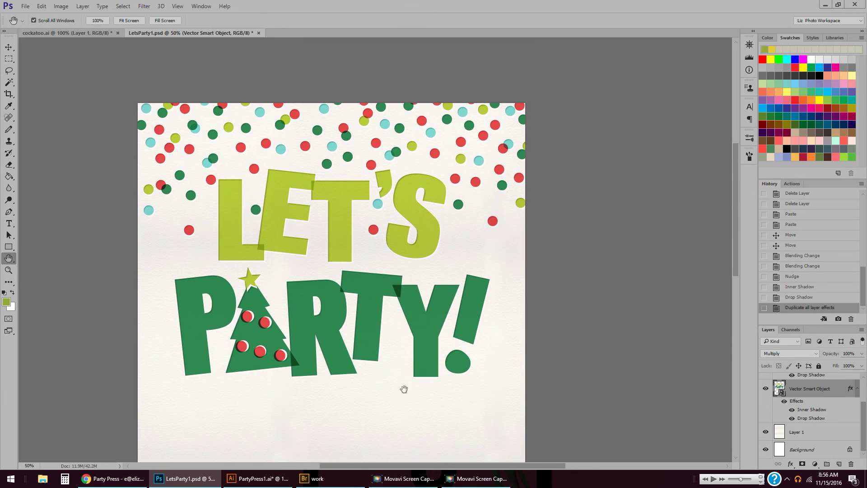